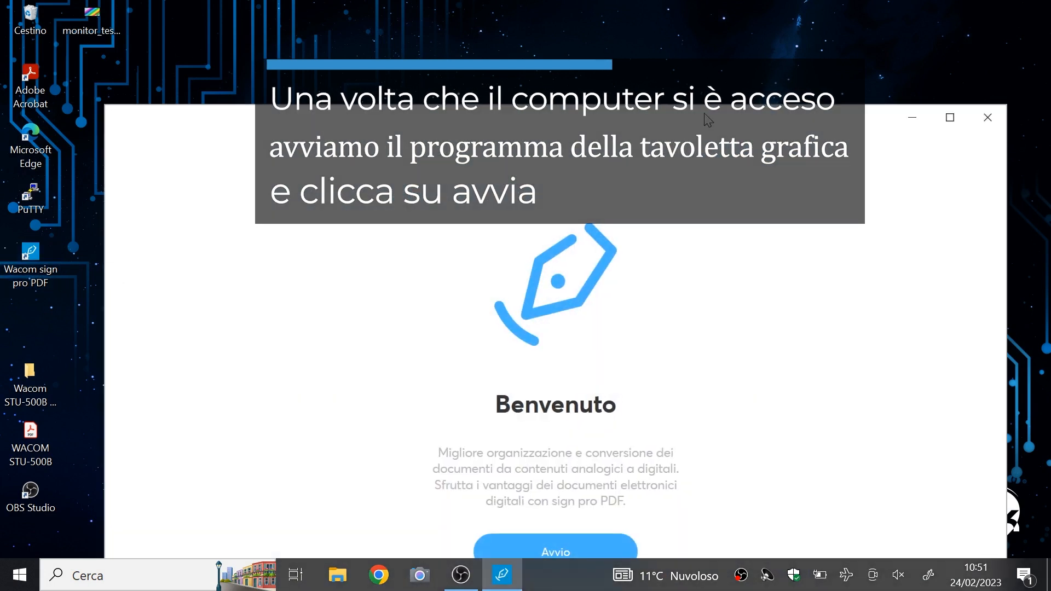
- Activate the free Standard mode and choose a folder for the document library
{"action": "left_click_drag", "start_coordinate": [706, 118], "coordinate": [652, 6]}
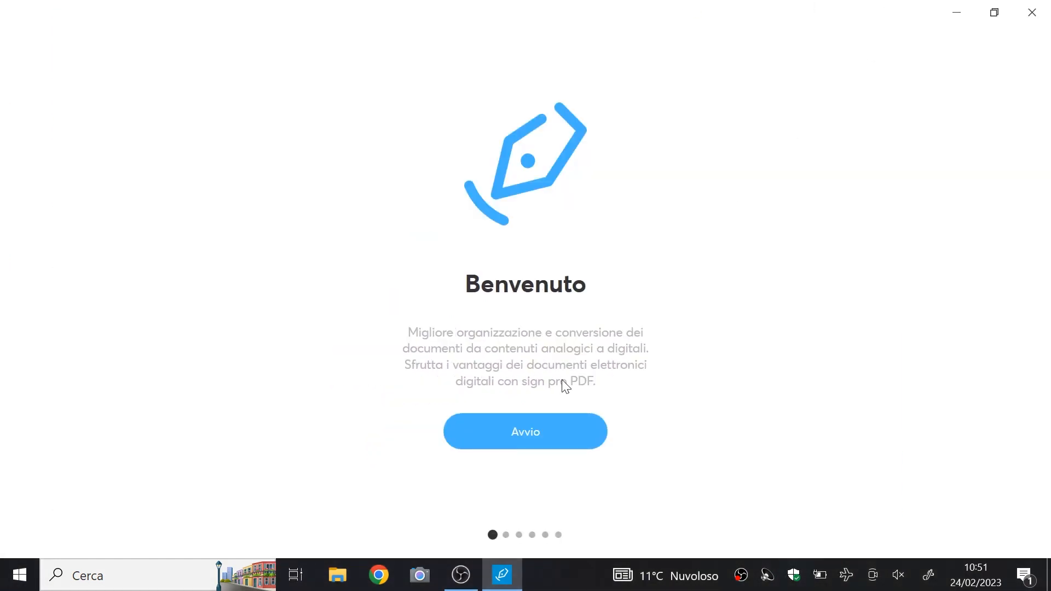
{"action": "left_click", "coordinate": [546, 421]}
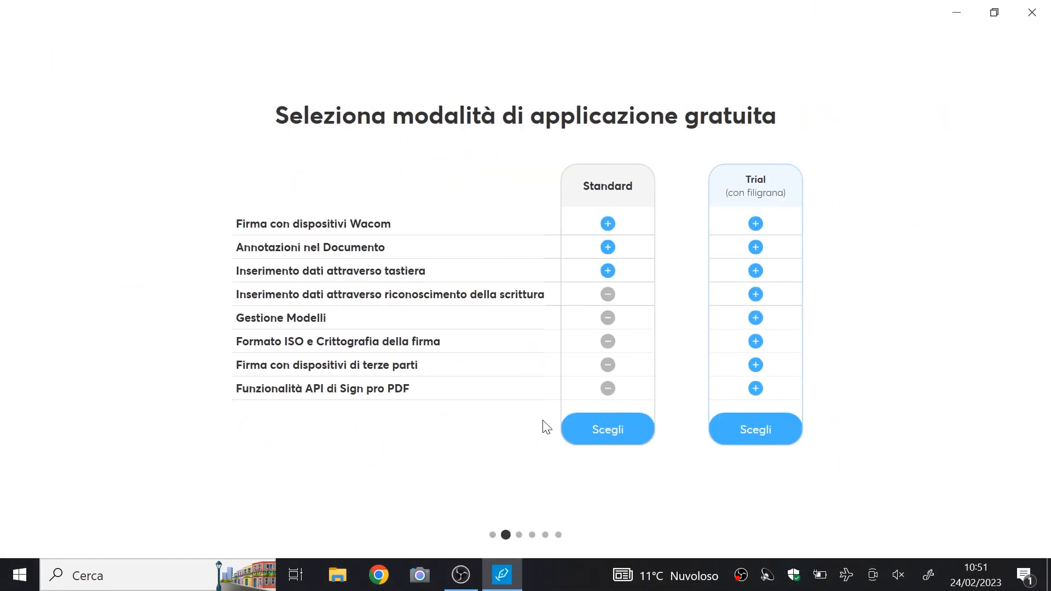
{"action": "left_click", "coordinate": [590, 437]}
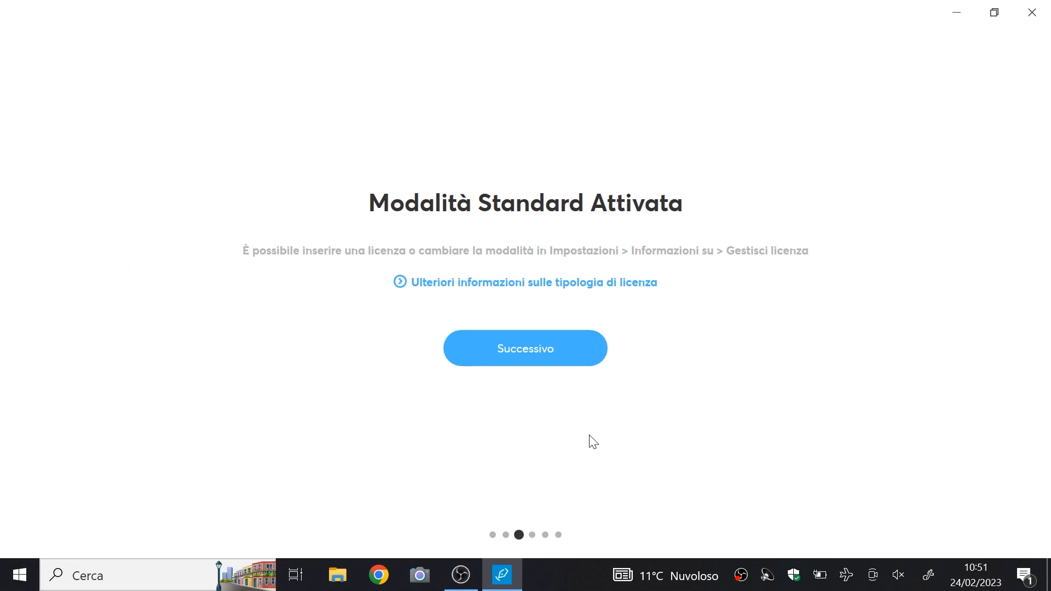
{"action": "left_click", "coordinate": [540, 362]}
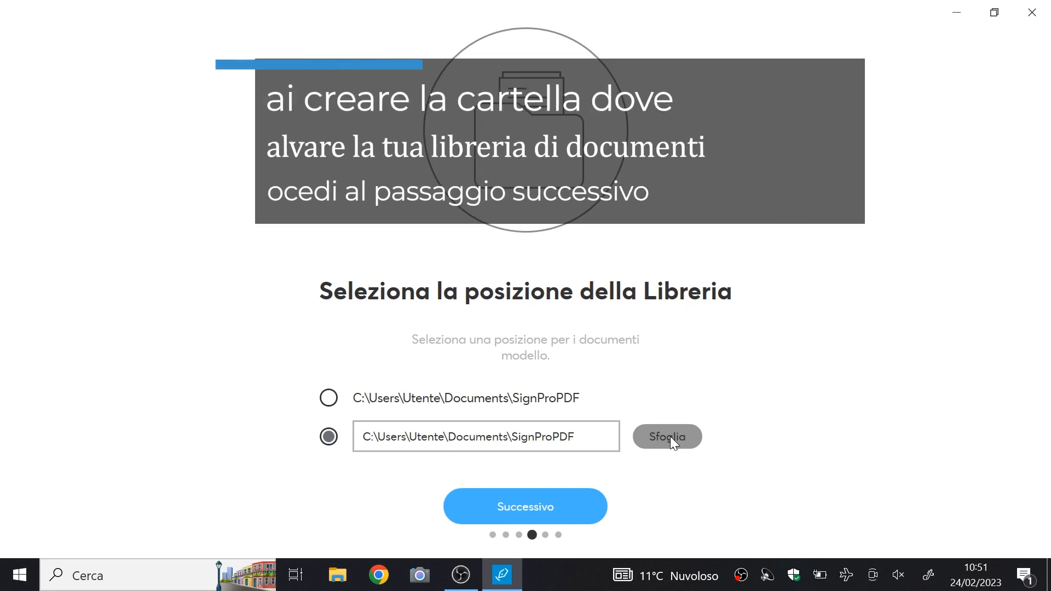
{"action": "left_click", "coordinate": [671, 437]}
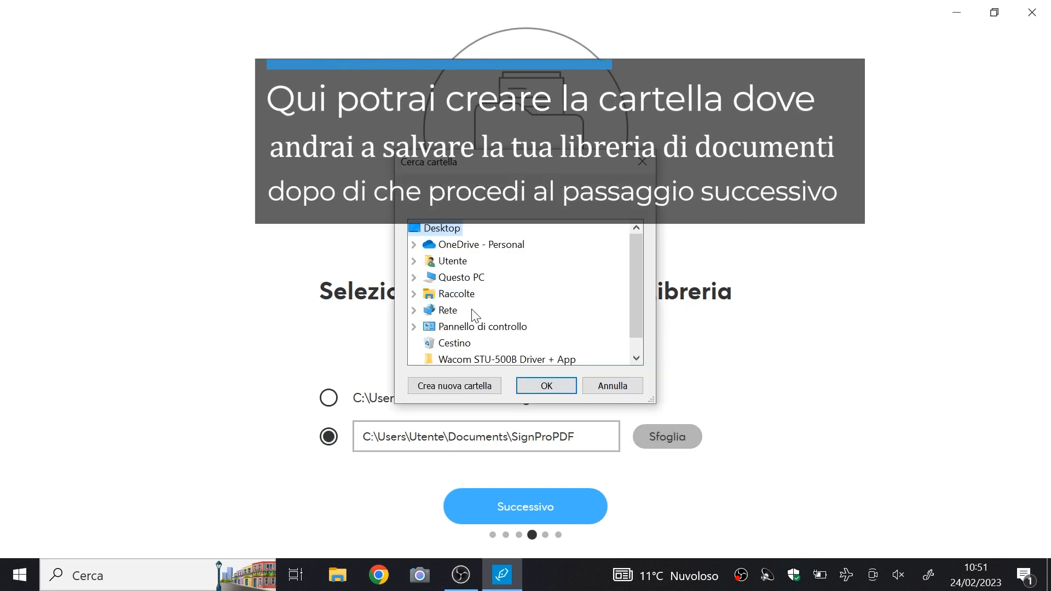
{"action": "mouse_move", "coordinate": [639, 306]}
{"action": "left_mouse_down"}
{"action": "mouse_move", "coordinate": [639, 331]}
{"action": "mouse_move", "coordinate": [638, 297]}
{"action": "left_mouse_up"}
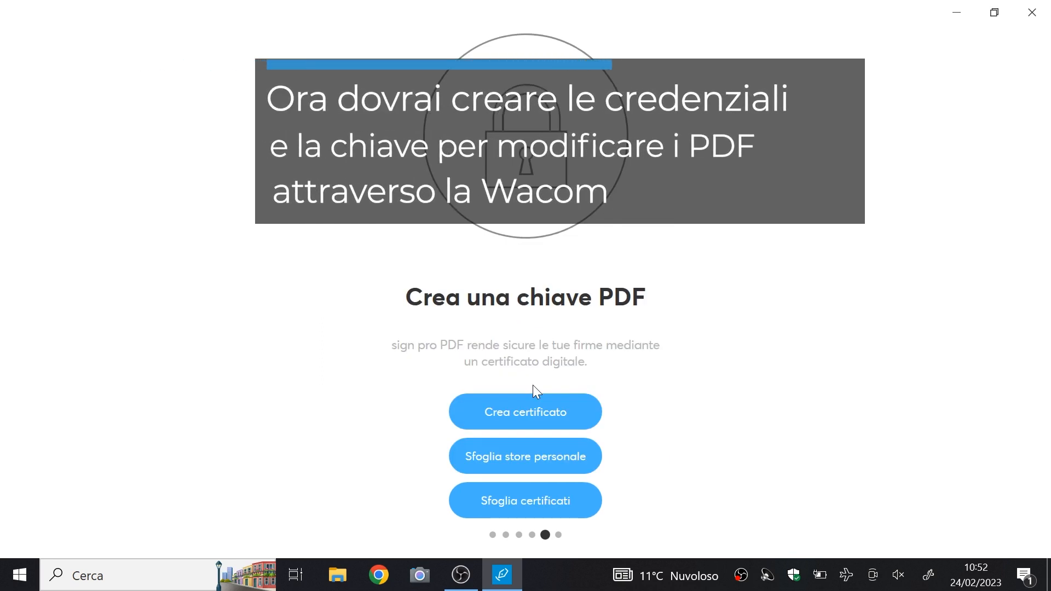
- Create and save a PDF key named 'Test' with the signer's full name and a password
{"action": "left_click", "coordinate": [533, 395]}
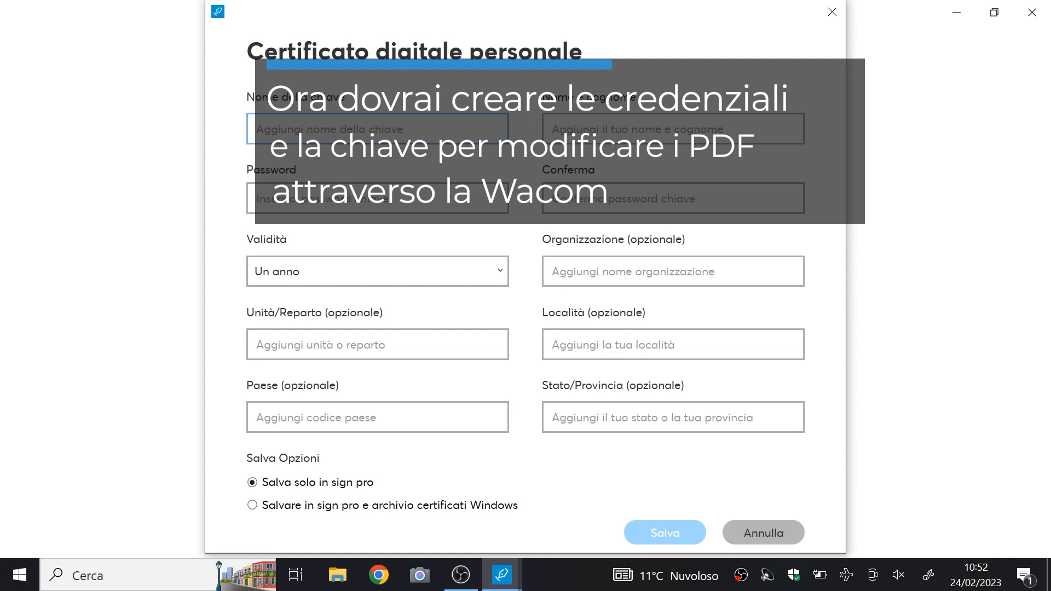
{"action": "type", "text": "Test"}
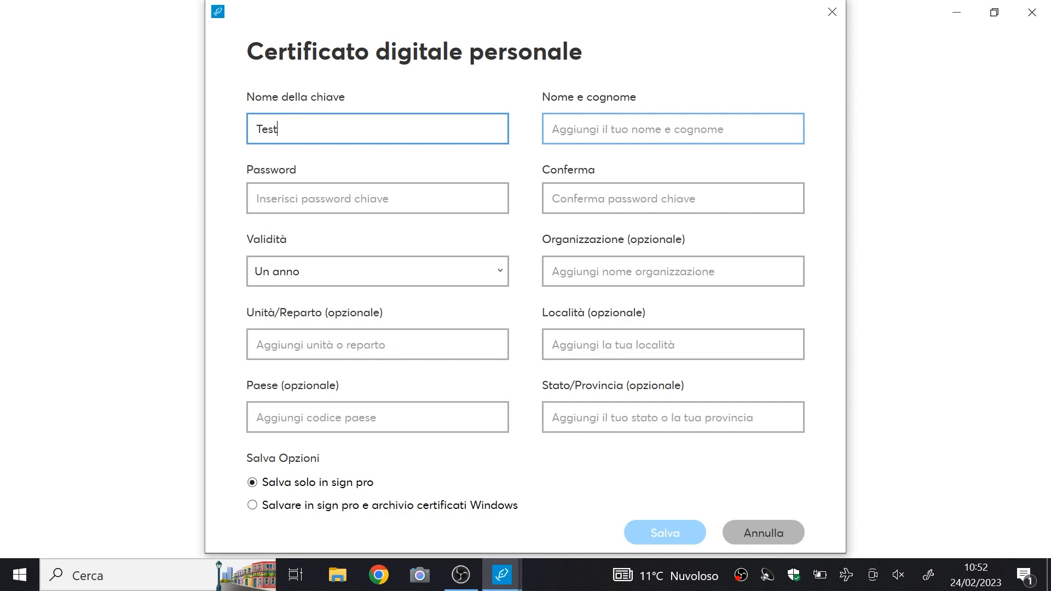
{"action": "key", "text": "Tab"}
{"action": "type", "text": "Simpletek"}
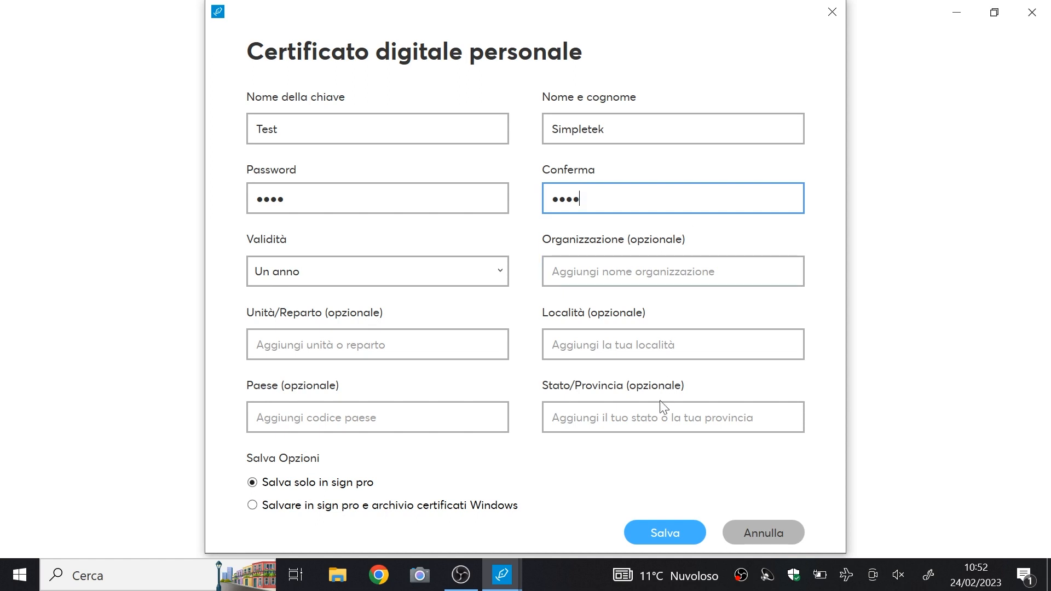
{"action": "left_click", "coordinate": [679, 535]}
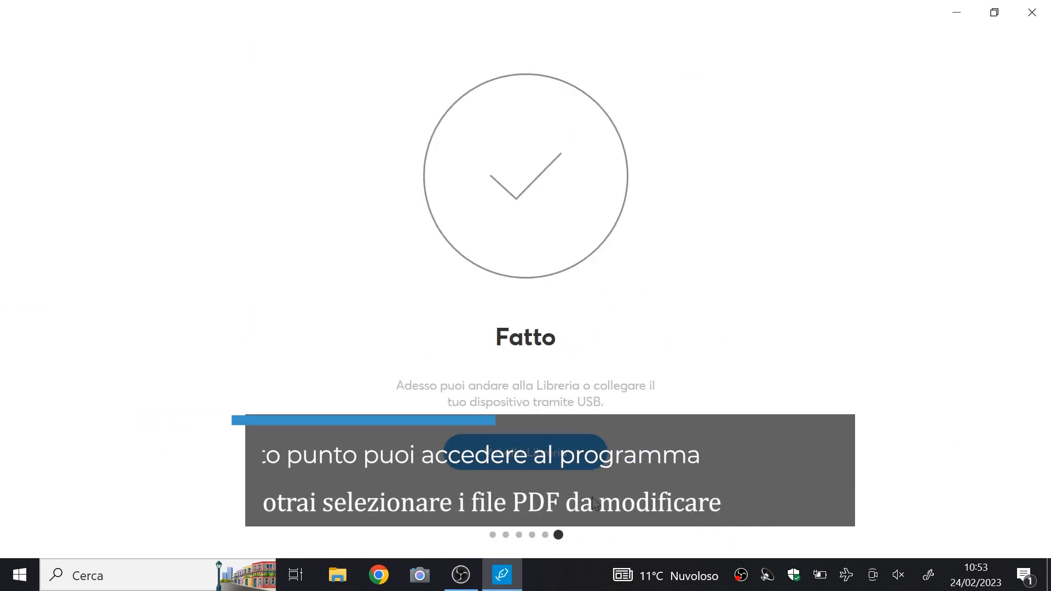
- Finish setup and open the WACOM STU-500B PDF from the Desktop
{"action": "left_click", "coordinate": [567, 463]}
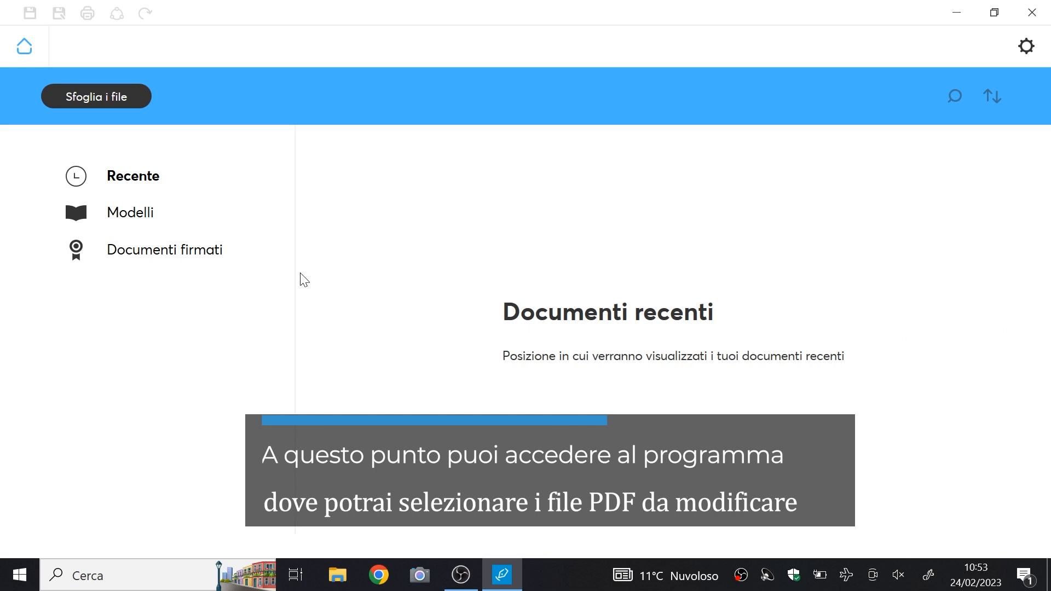
{"action": "left_click", "coordinate": [73, 101]}
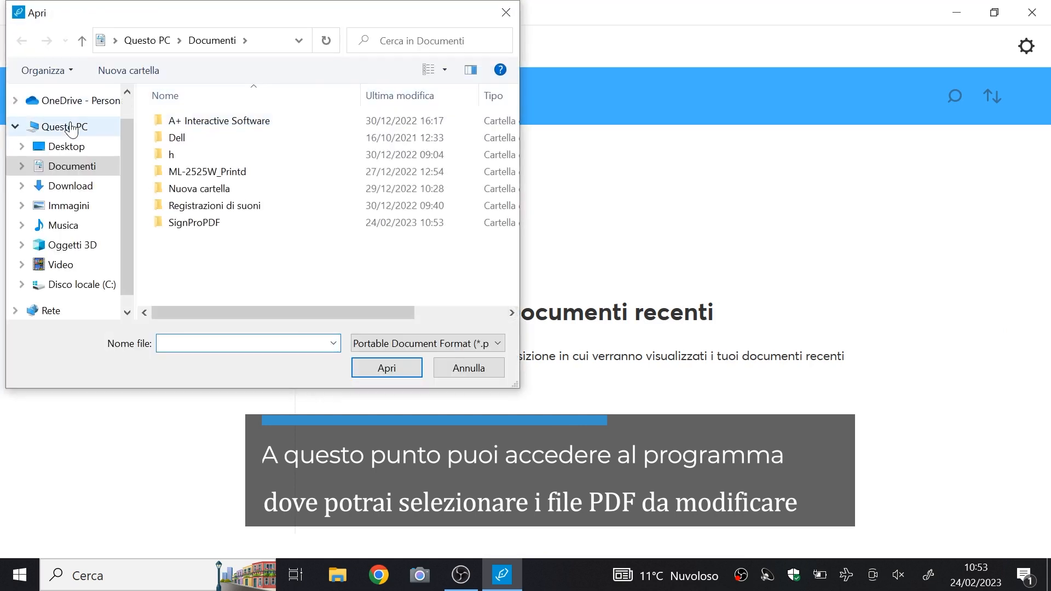
{"action": "left_click", "coordinate": [69, 146]}
{"action": "left_click", "coordinate": [227, 157]}
{"action": "double_click", "coordinate": [227, 157]}
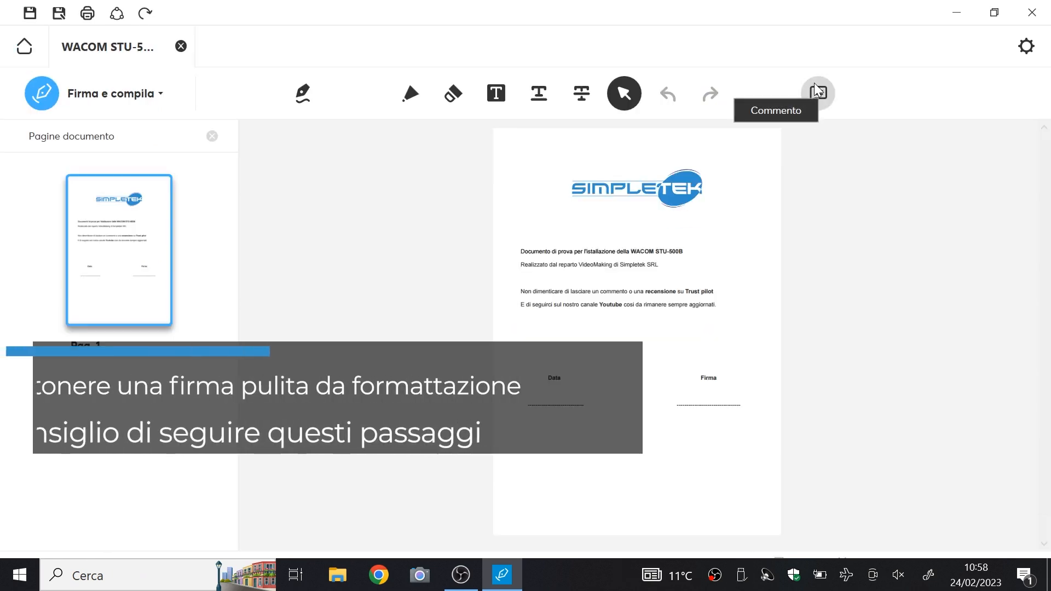
{"action": "left_click", "coordinate": [1037, 61]}
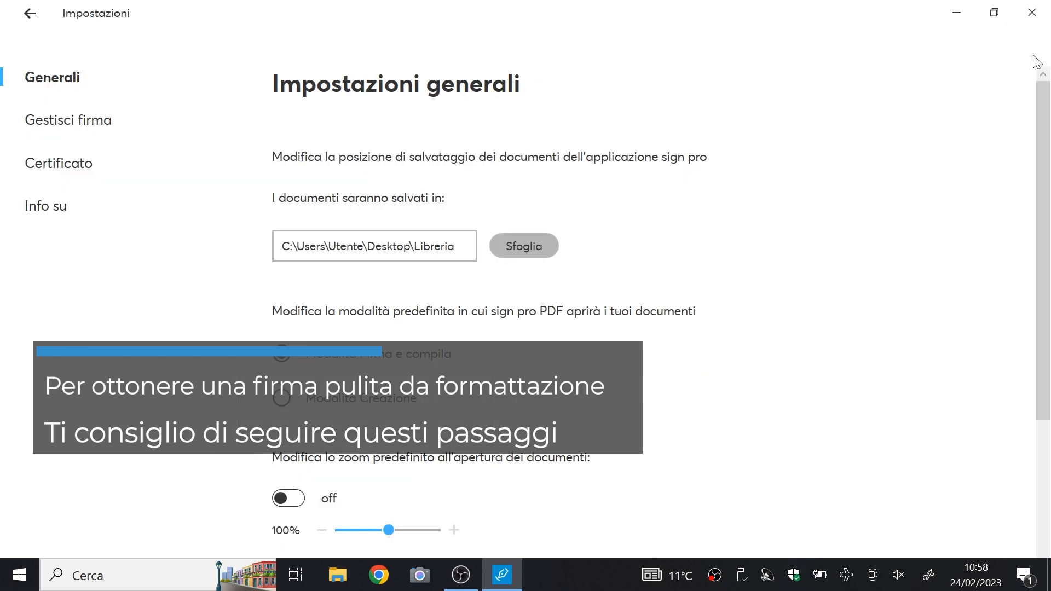
- Turn off 'Mostrare informazioni sulla firma' under Gestisci firma and go back to the document
{"action": "scroll", "coordinate": [638, 316], "scroll_direction": "down", "scroll_amount": 4}
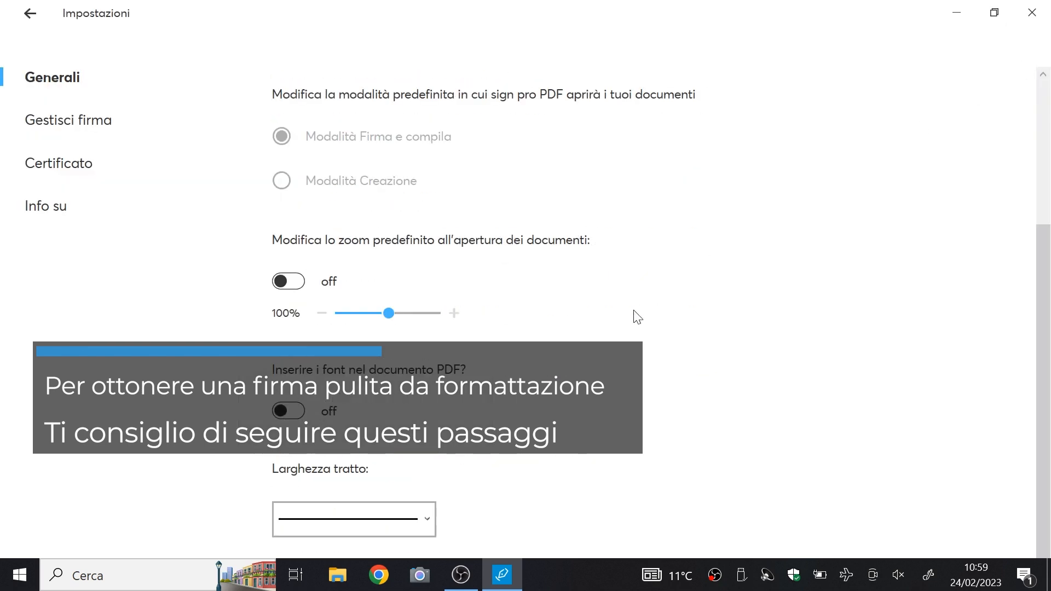
{"action": "left_click", "coordinate": [104, 122]}
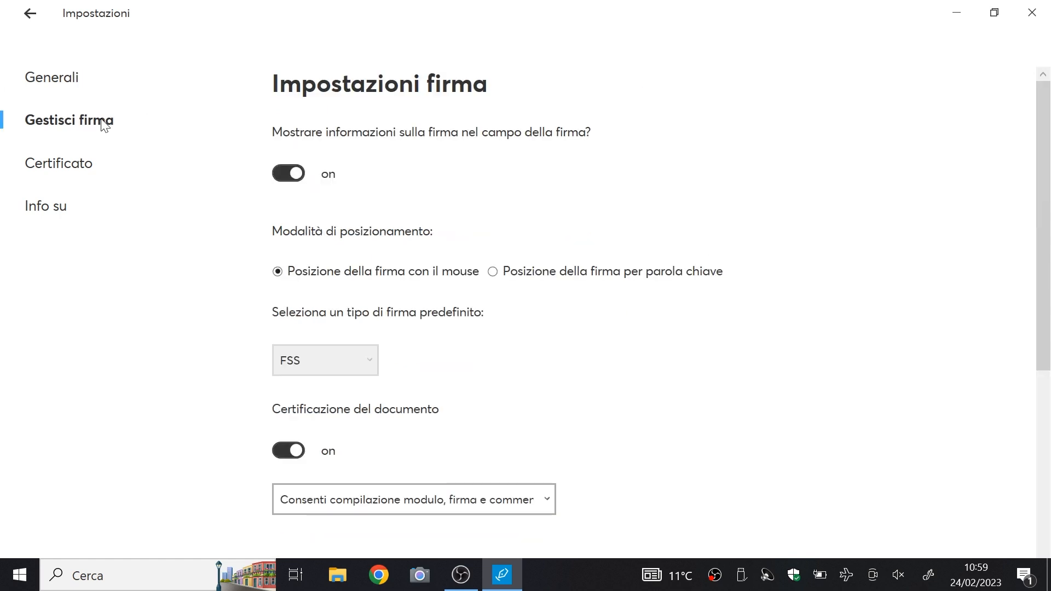
{"action": "scroll", "coordinate": [682, 310], "scroll_direction": "down", "scroll_amount": 5}
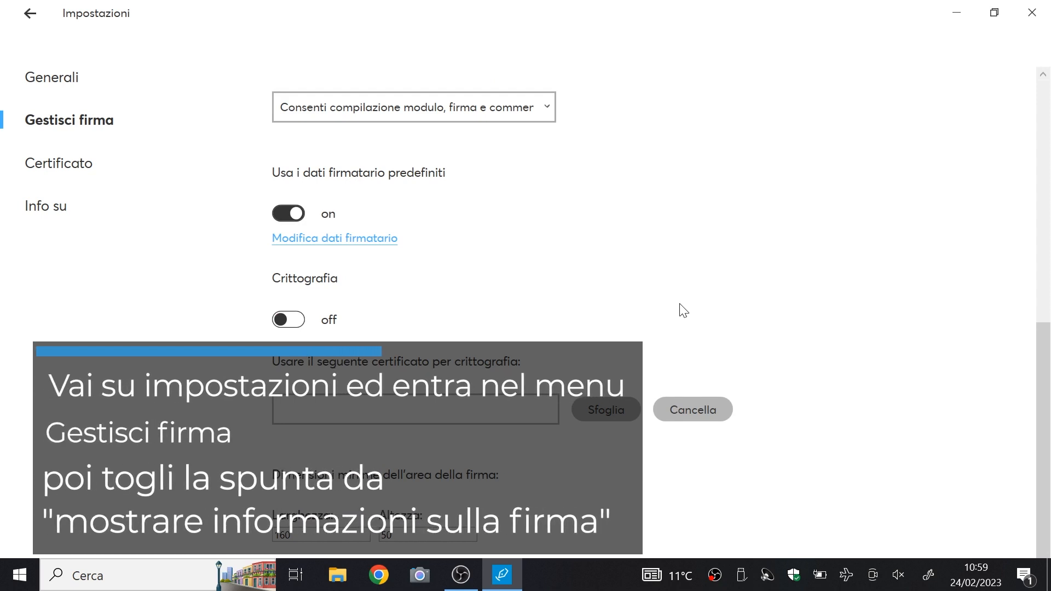
{"action": "scroll", "coordinate": [684, 311], "scroll_direction": "up", "scroll_amount": 5}
{"action": "scroll", "coordinate": [684, 311], "scroll_direction": "down", "scroll_amount": 5}
{"action": "scroll", "coordinate": [684, 311], "scroll_direction": "up", "scroll_amount": 4}
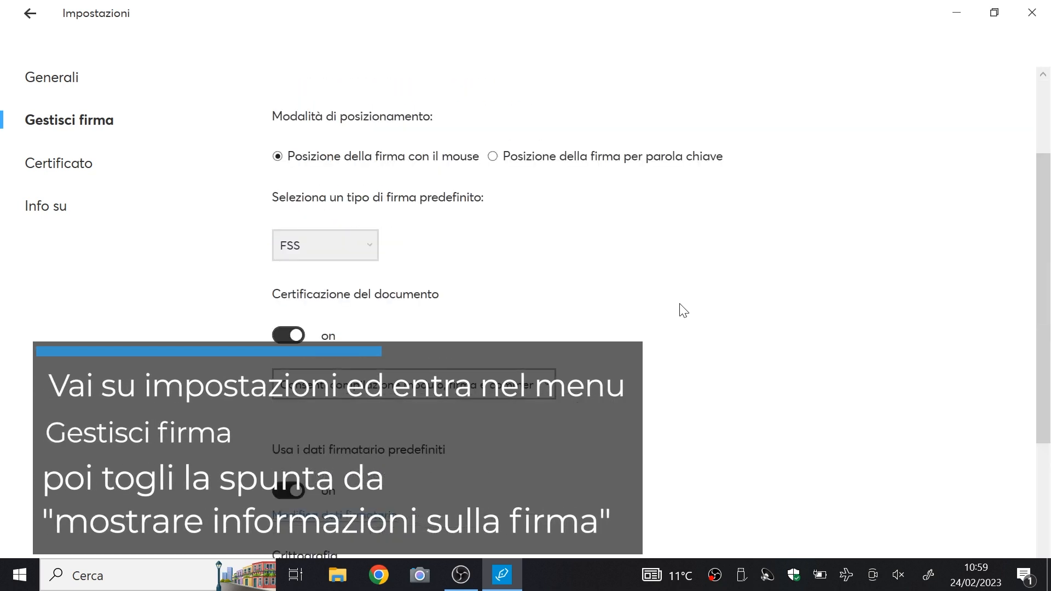
{"action": "scroll", "coordinate": [684, 311], "scroll_direction": "up", "scroll_amount": 2}
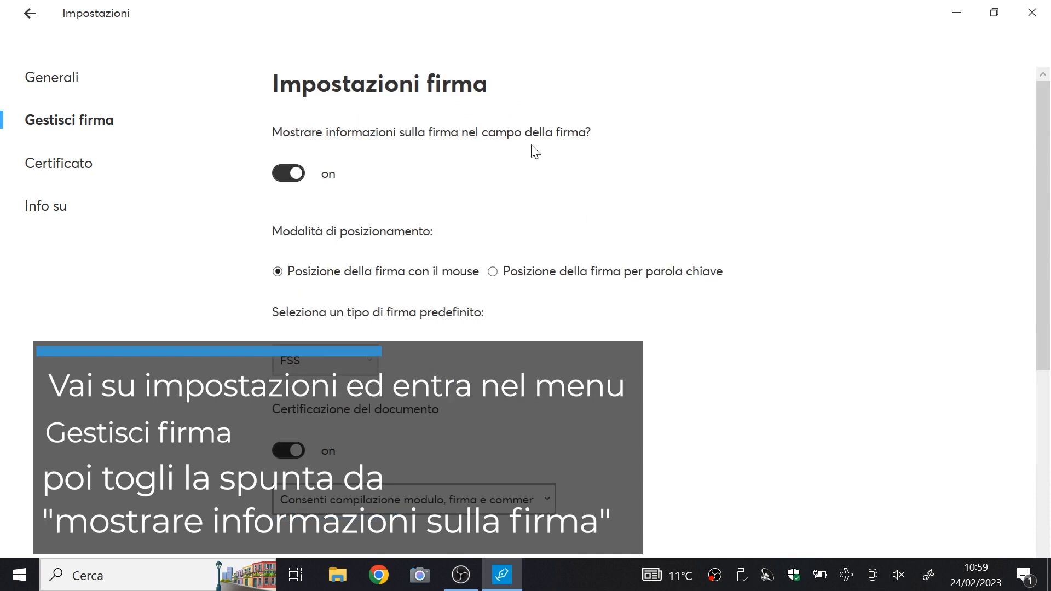
{"action": "left_click", "coordinate": [291, 175]}
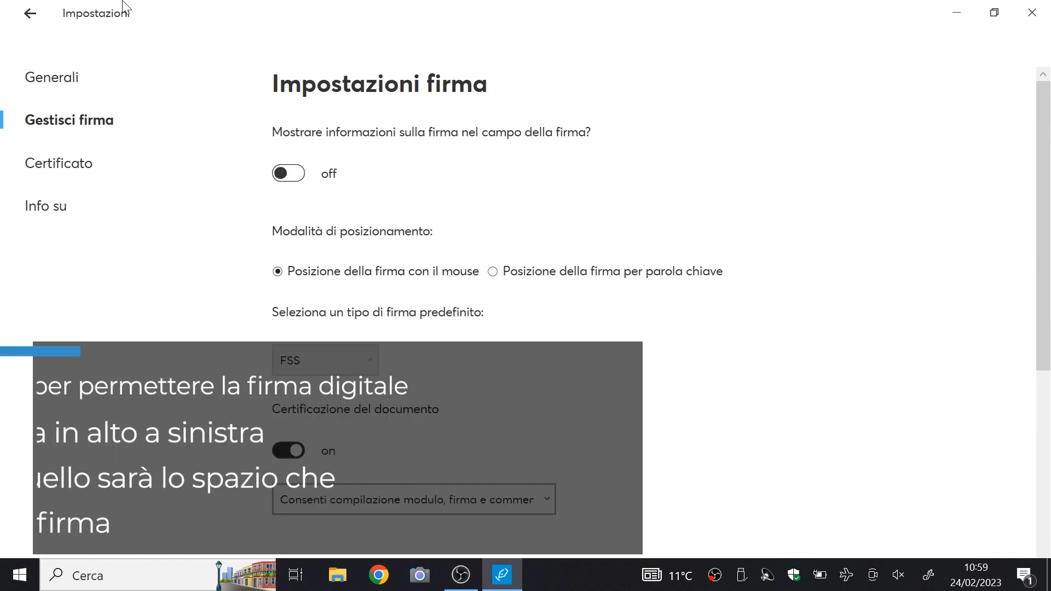
{"action": "left_click", "coordinate": [29, 14]}
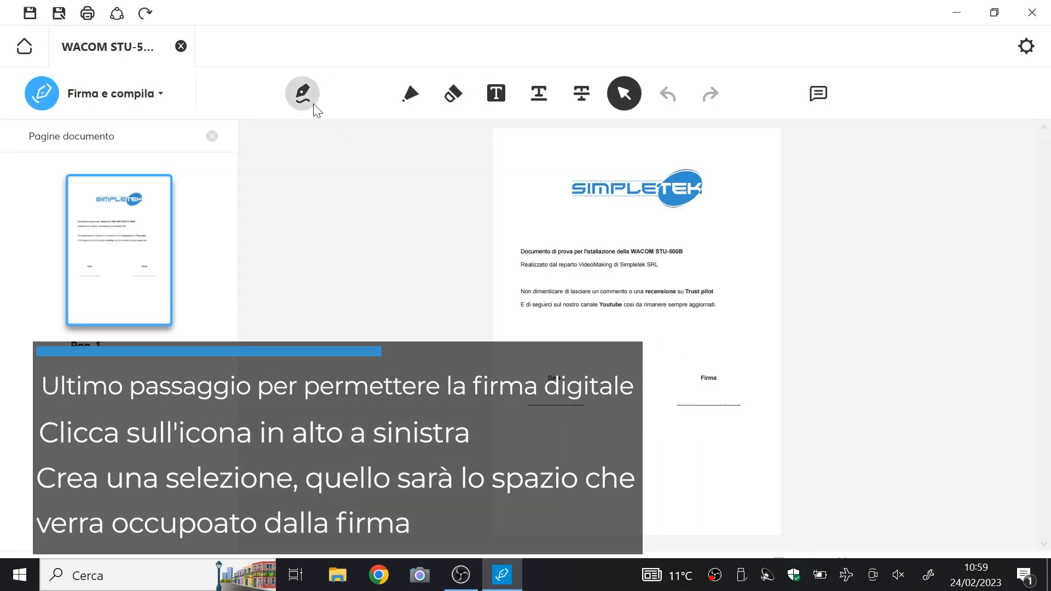
- Draw a signature field above the Firma label and enter the certificate password
{"action": "left_click", "coordinate": [311, 106]}
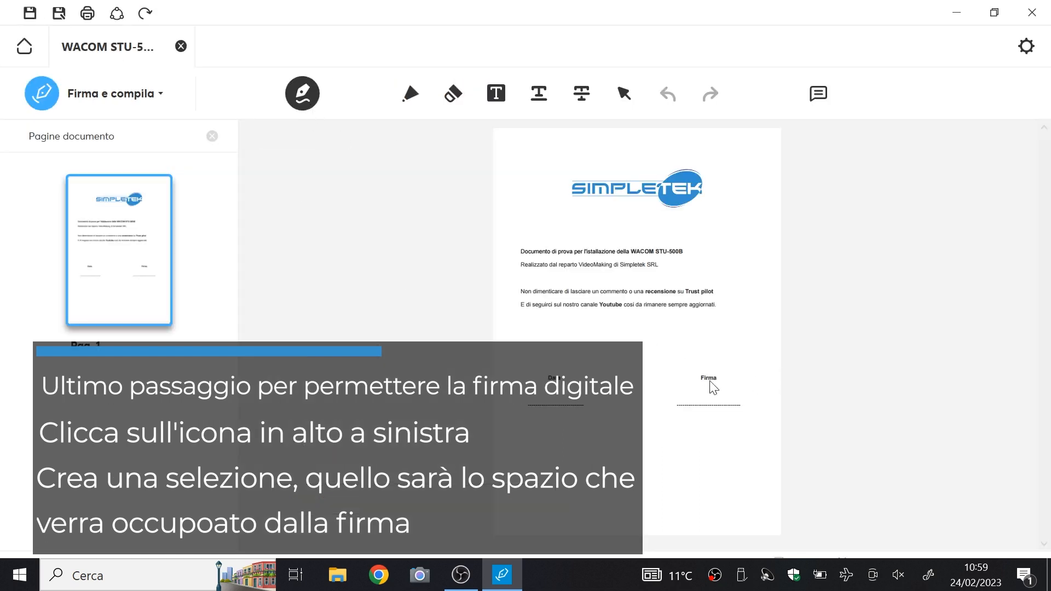
{"action": "left_click_drag", "start_coordinate": [663, 378], "coordinate": [753, 415]}
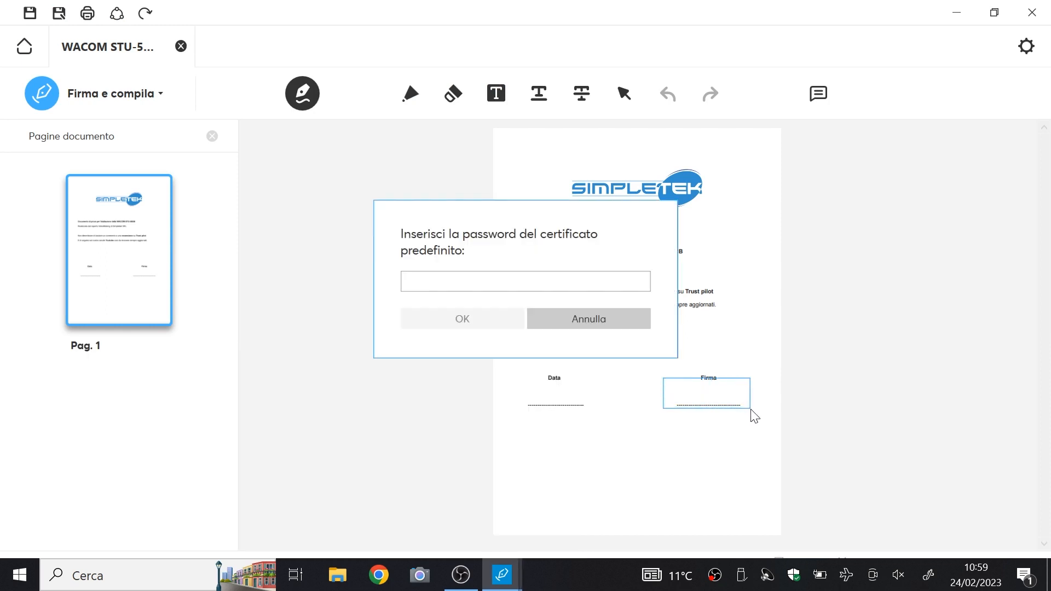
{"action": "left_click", "coordinate": [452, 280]}
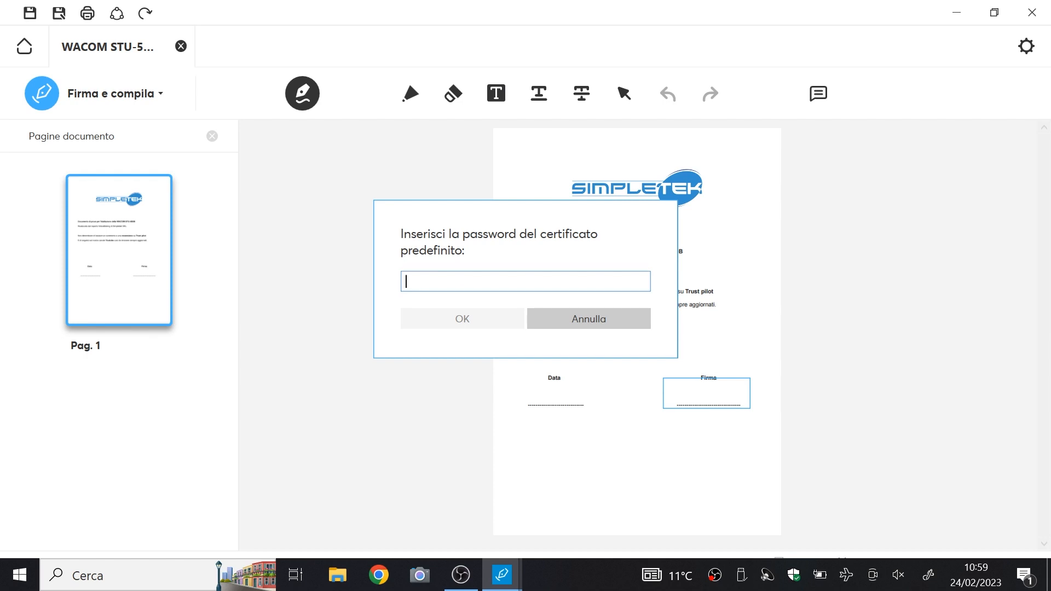
{"action": "type", "text": "••••"}
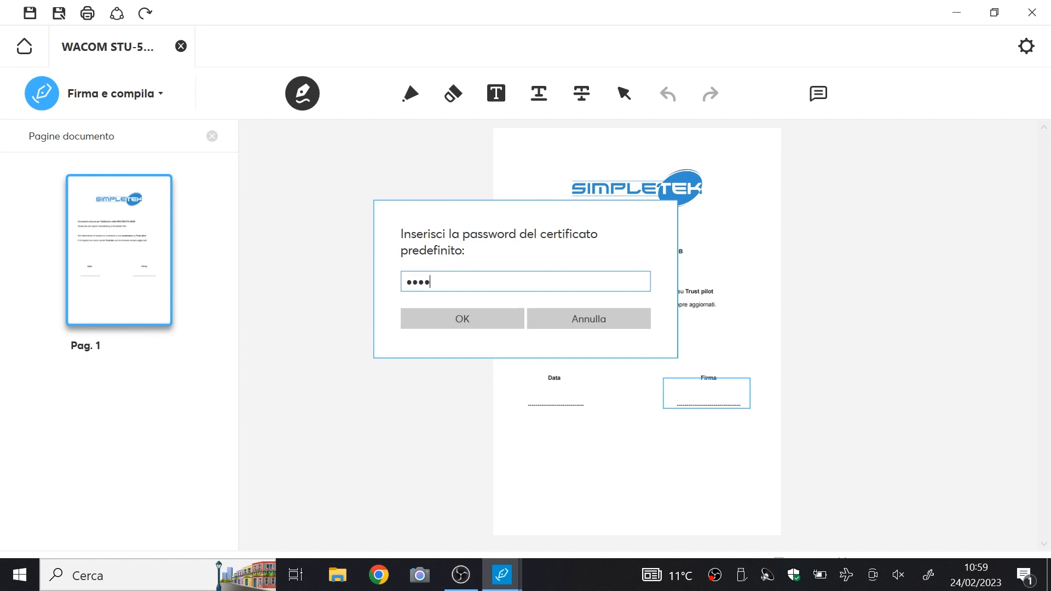
{"action": "key", "text": "Return"}
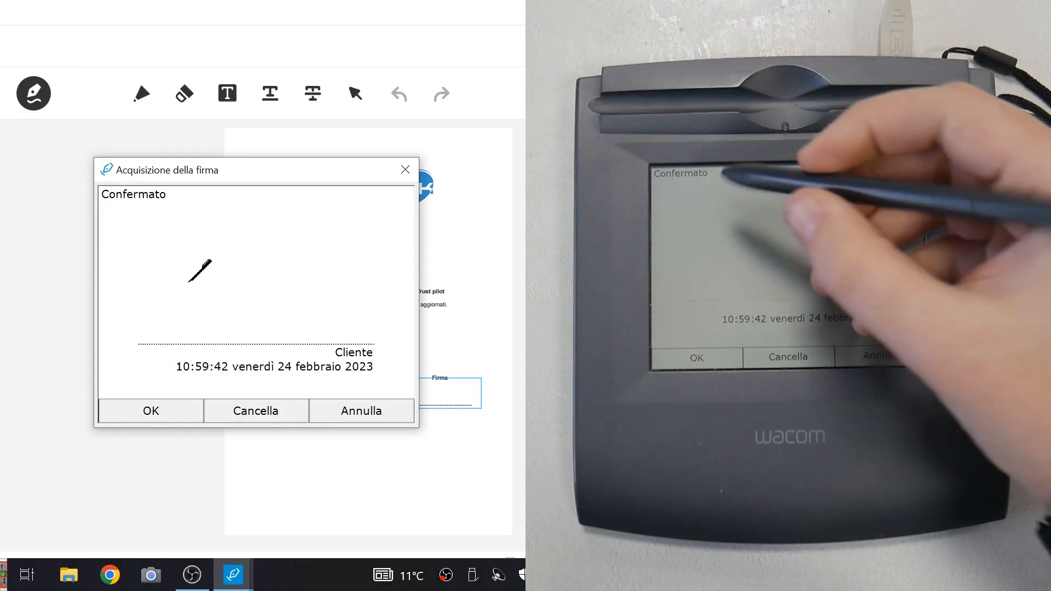
- Write the handwritten signature with the STU-500B stylus
{"action": "mouse_move", "coordinate": [165, 222]}
{"action": "left_mouse_down"}
{"action": "mouse_move", "coordinate": [144, 255]}
{"action": "mouse_move", "coordinate": [220, 253]}
{"action": "mouse_move", "coordinate": [234, 264]}
{"action": "mouse_move", "coordinate": [236, 253]}
{"action": "mouse_move", "coordinate": [271, 264]}
{"action": "left_mouse_up"}
{"action": "mouse_move", "coordinate": [289, 246]}
{"action": "left_mouse_down"}
{"action": "mouse_move", "coordinate": [289, 264]}
{"action": "mouse_move", "coordinate": [323, 252]}
{"action": "mouse_move", "coordinate": [327, 264]}
{"action": "left_mouse_up"}
{"action": "mouse_move", "coordinate": [318, 249]}
{"action": "left_mouse_down"}
{"action": "mouse_move", "coordinate": [349, 248]}
{"action": "mouse_move", "coordinate": [351, 259]}
{"action": "left_mouse_up"}
{"action": "left_click_drag", "start_coordinate": [334, 268], "coordinate": [377, 272]}
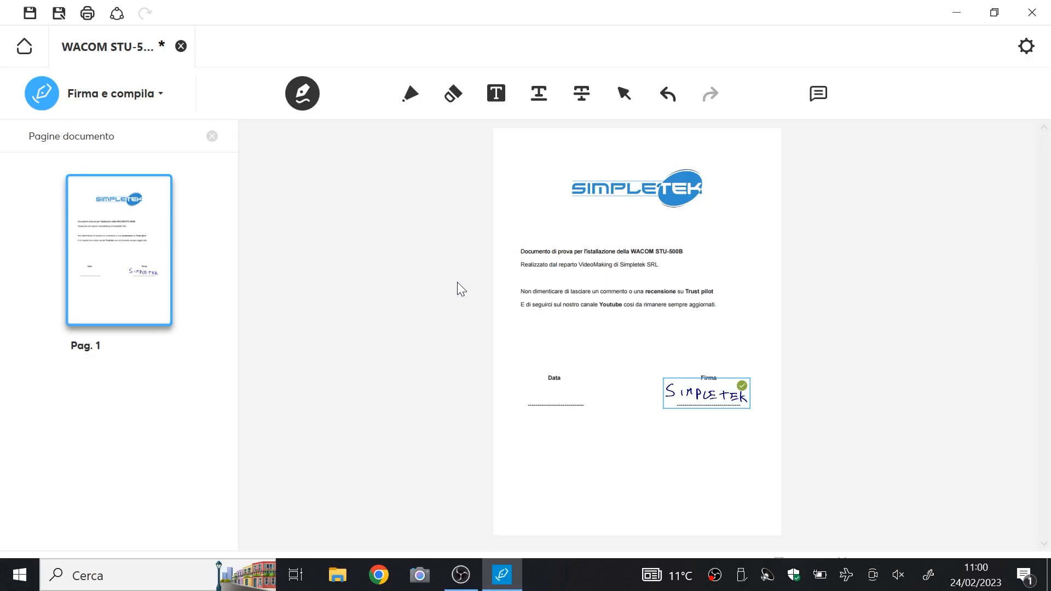
- Save the signed PDF to the Desktop under the name 'test'
{"action": "left_click", "coordinate": [58, 13]}
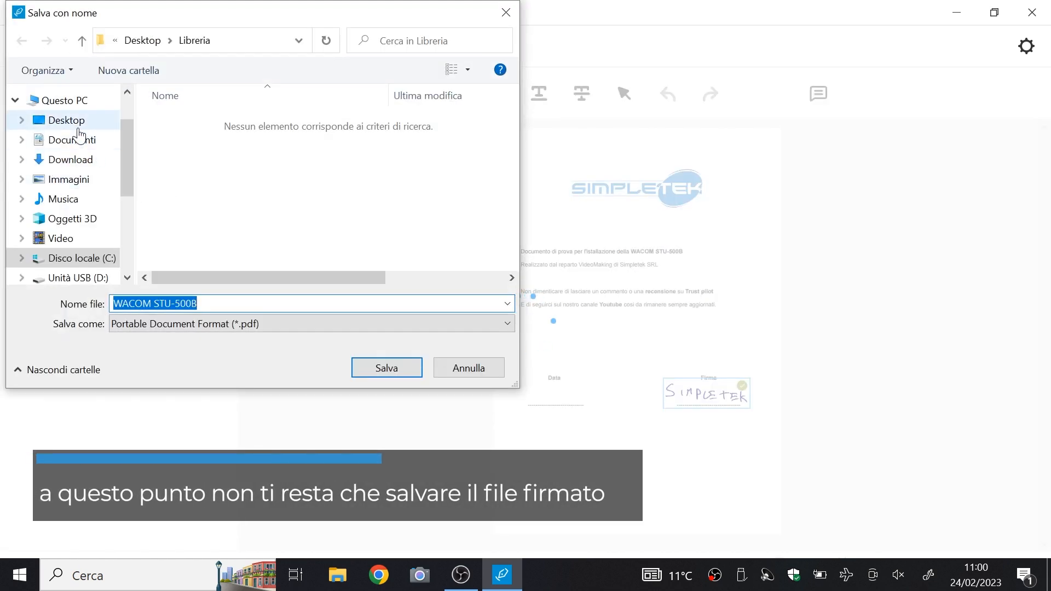
{"action": "left_click", "coordinate": [77, 121]}
{"action": "left_click", "coordinate": [155, 304]}
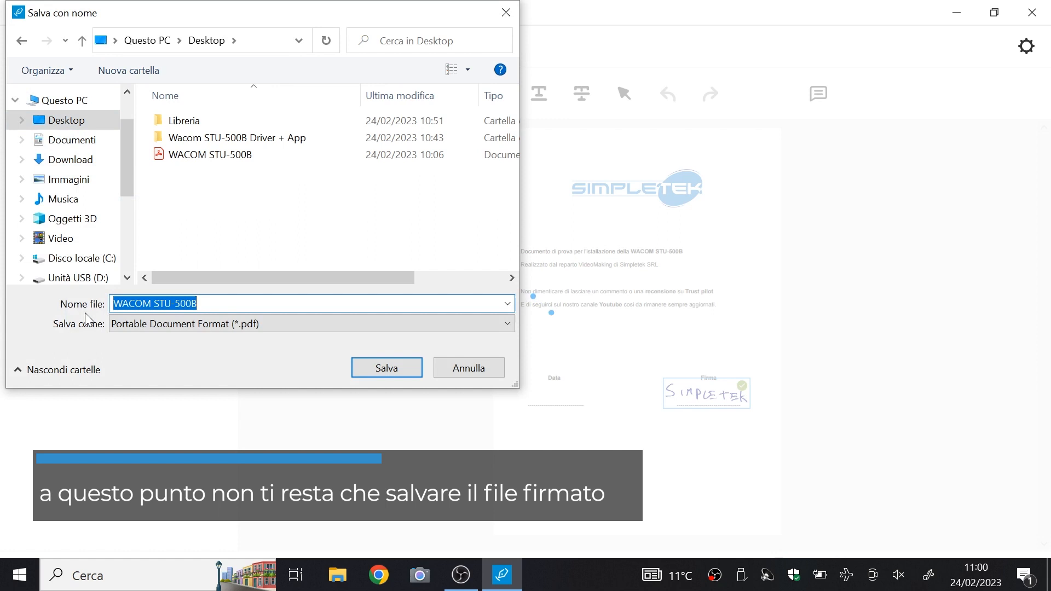
{"action": "type", "text": "tess"}
{"action": "key", "text": "BackSpace"}
{"action": "key", "text": "BackSpace"}
{"action": "type", "text": "st"}
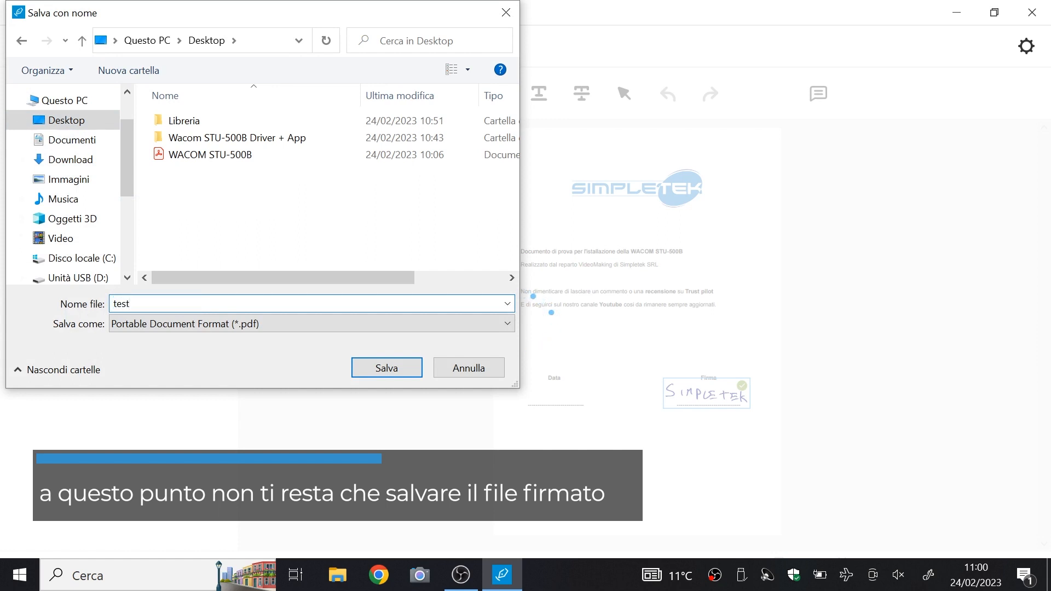
{"action": "left_click", "coordinate": [388, 375]}
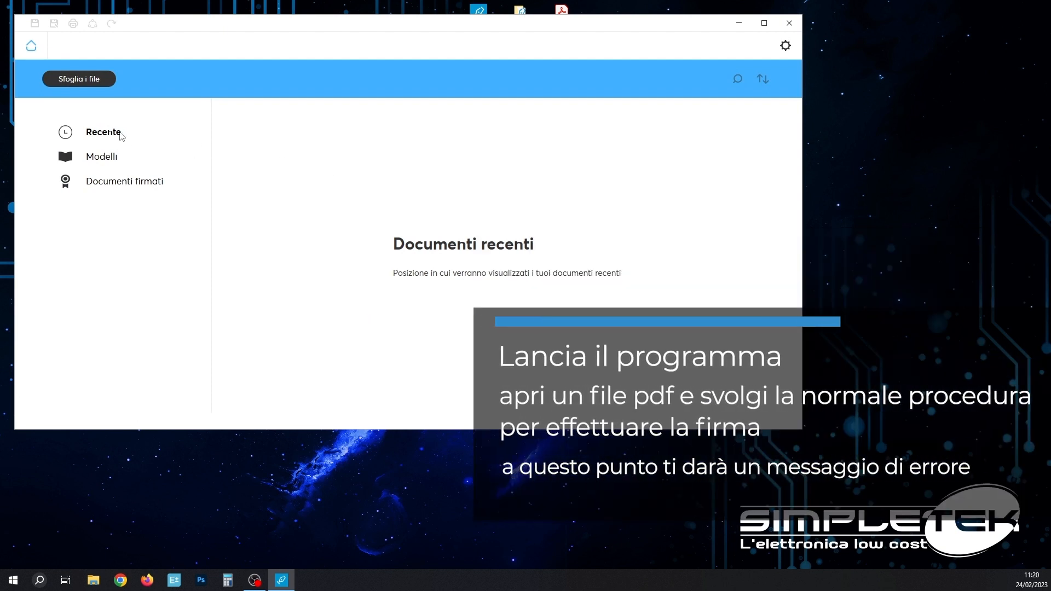
- Reopen the WACOM STU-500B PDF from the Desktop via the signed documents library
{"action": "left_click", "coordinate": [116, 186]}
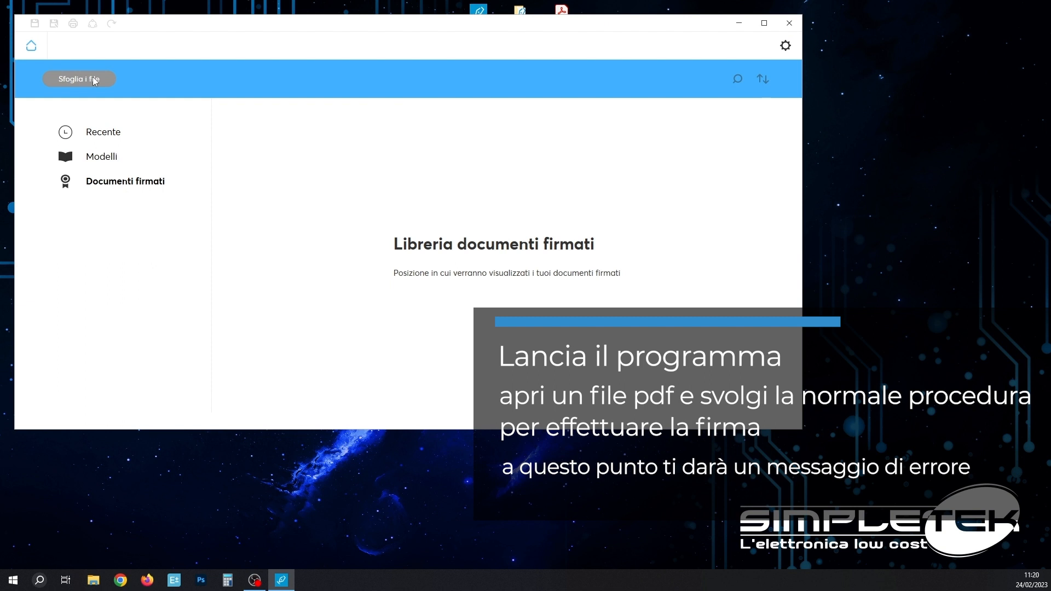
{"action": "left_click", "coordinate": [95, 81]}
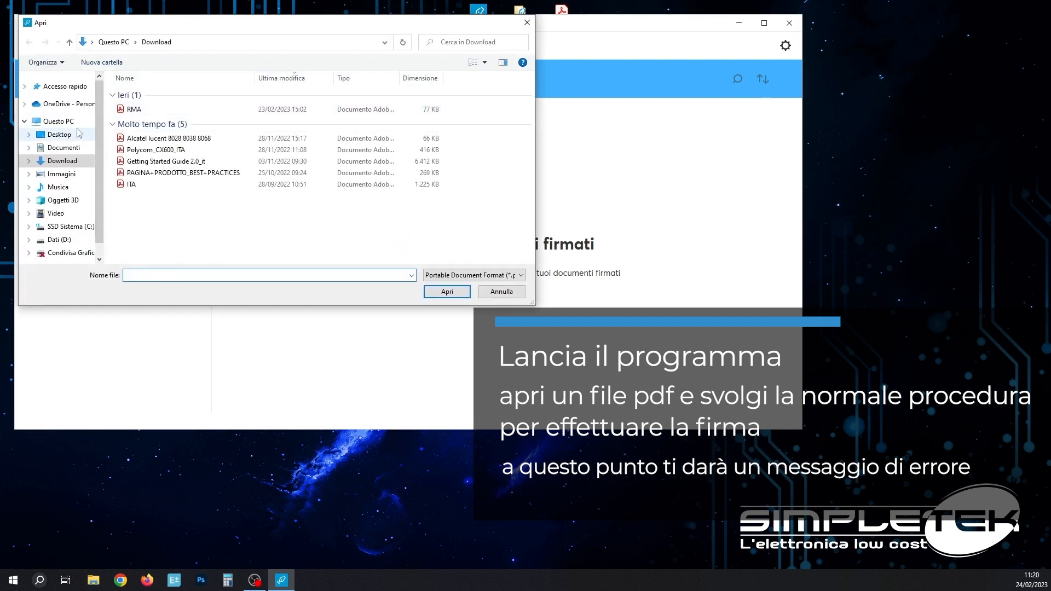
{"action": "left_click", "coordinate": [59, 134]}
{"action": "left_click", "coordinate": [164, 174]}
{"action": "left_click", "coordinate": [436, 292]}
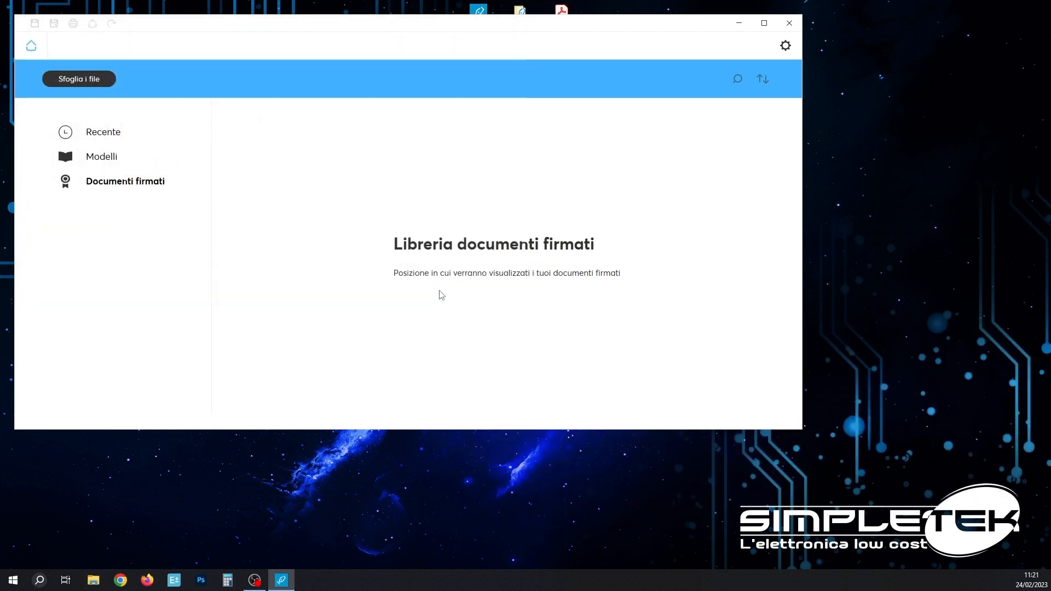
- Draw a signature area over the Firma line and dismiss the missing default certificate warning
{"action": "scroll", "coordinate": [506, 185], "scroll_direction": "down", "scroll_amount": 3}
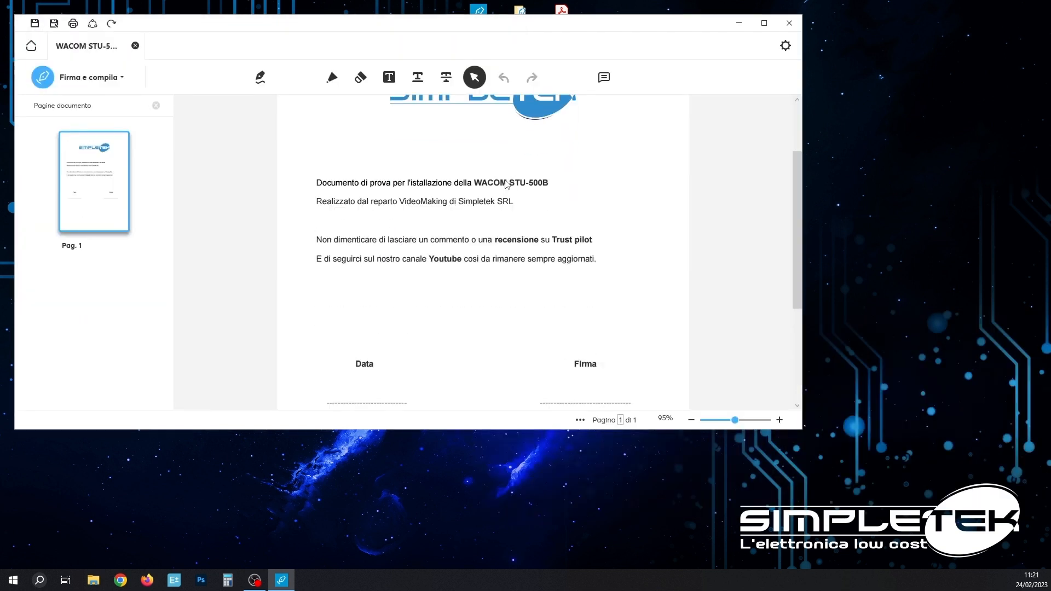
{"action": "left_click", "coordinate": [260, 77]}
{"action": "left_click_drag", "start_coordinate": [533, 302], "coordinate": [637, 344]}
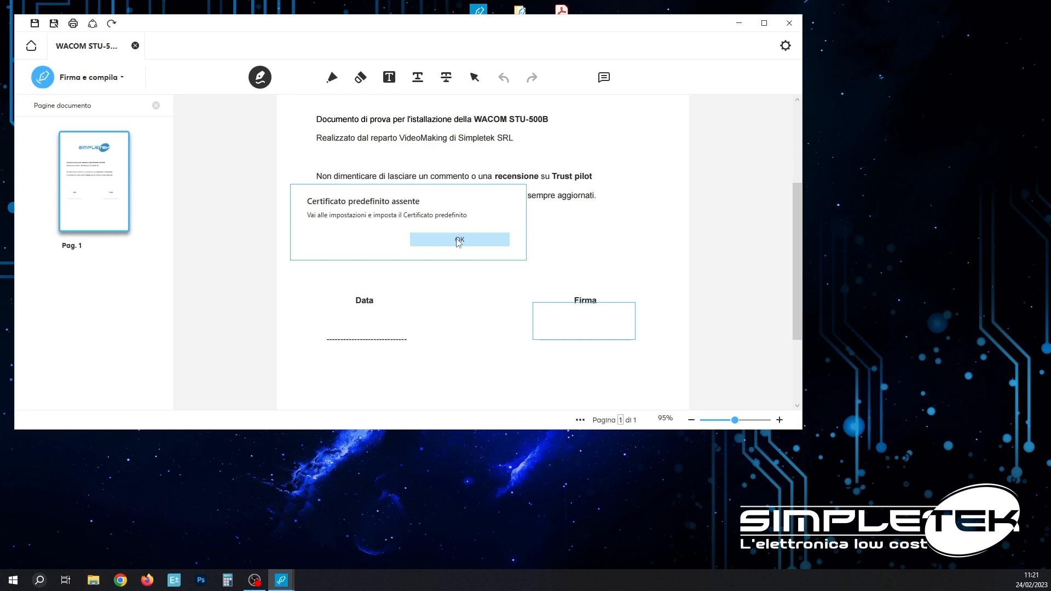
{"action": "left_click", "coordinate": [459, 241]}
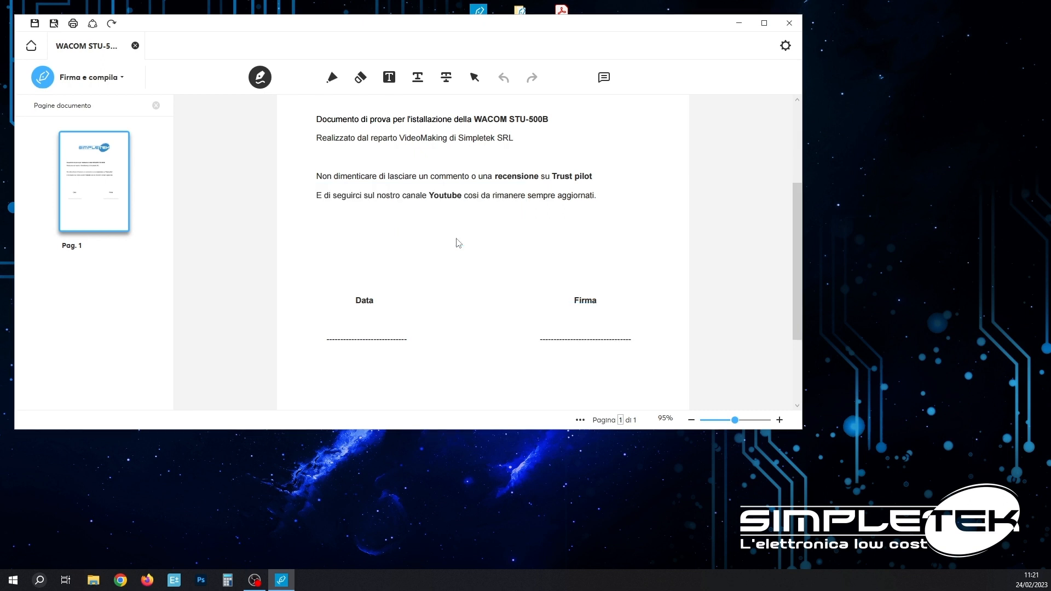
- Start a new certificate in the Certificato settings with key name 'Test'
{"action": "left_click", "coordinate": [784, 55]}
{"action": "left_click", "coordinate": [54, 123]}
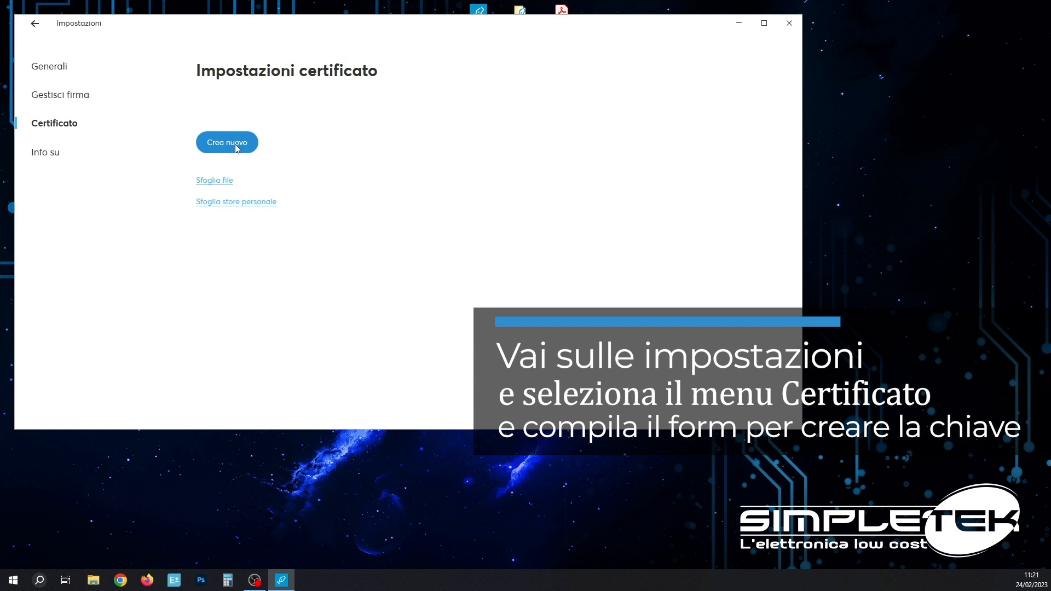
{"action": "left_click", "coordinate": [237, 148]}
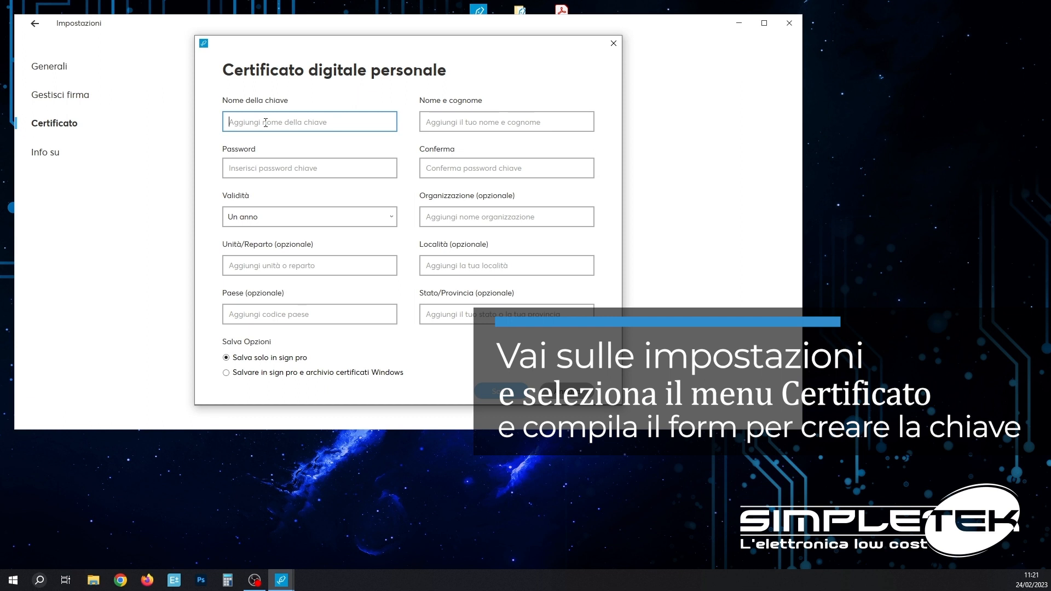
{"action": "type", "text": "test"}
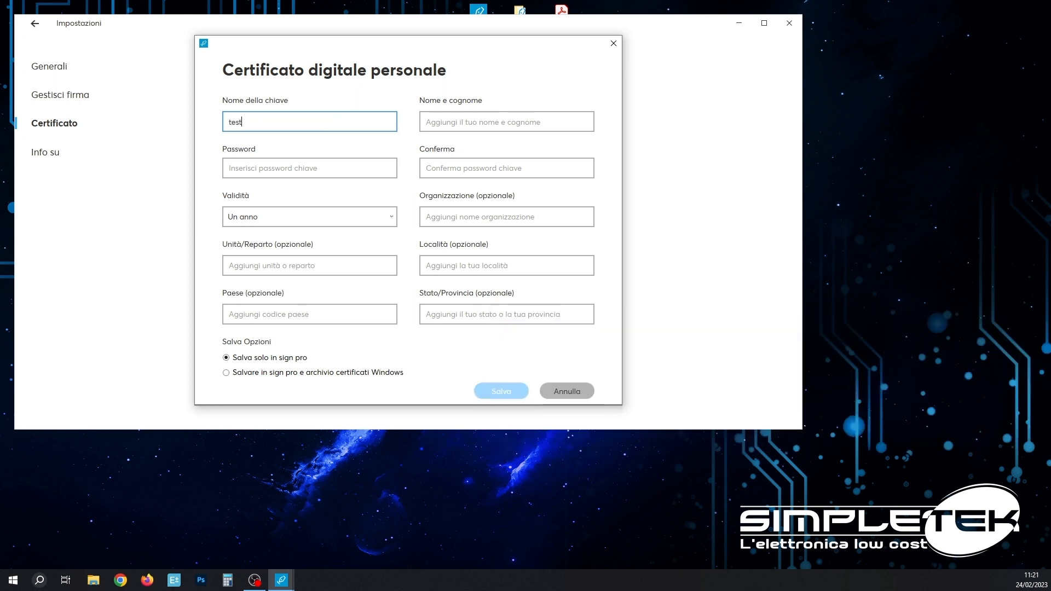
{"action": "left_click_drag", "start_coordinate": [232, 121], "coordinate": [191, 116]}
{"action": "type", "text": "T"}
- Enter the full name and a matching key password, then save the certificate
{"action": "left_click", "coordinate": [477, 117]}
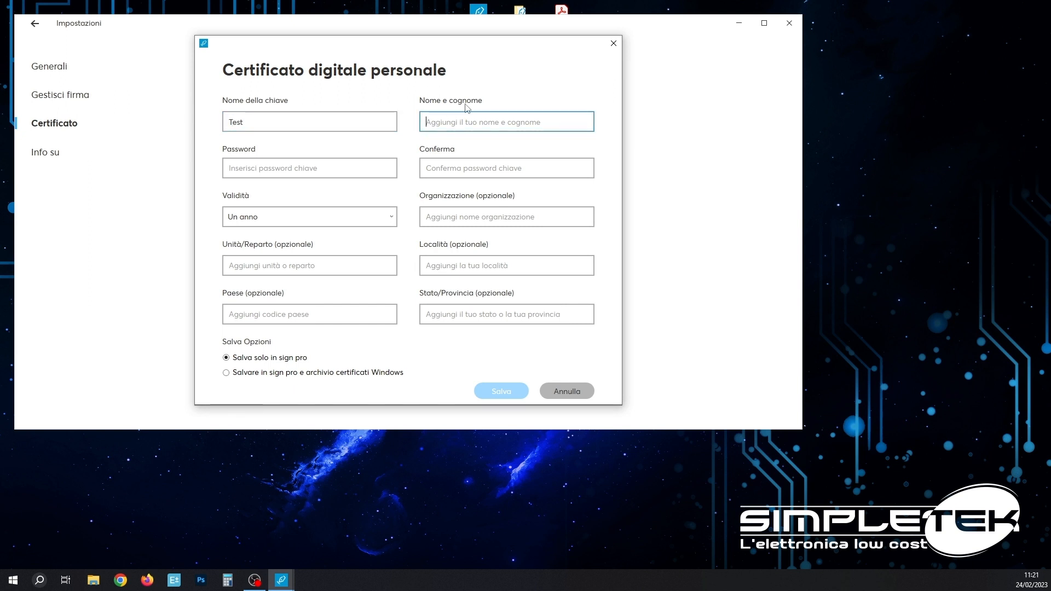
{"action": "type", "text": "Simpl"}
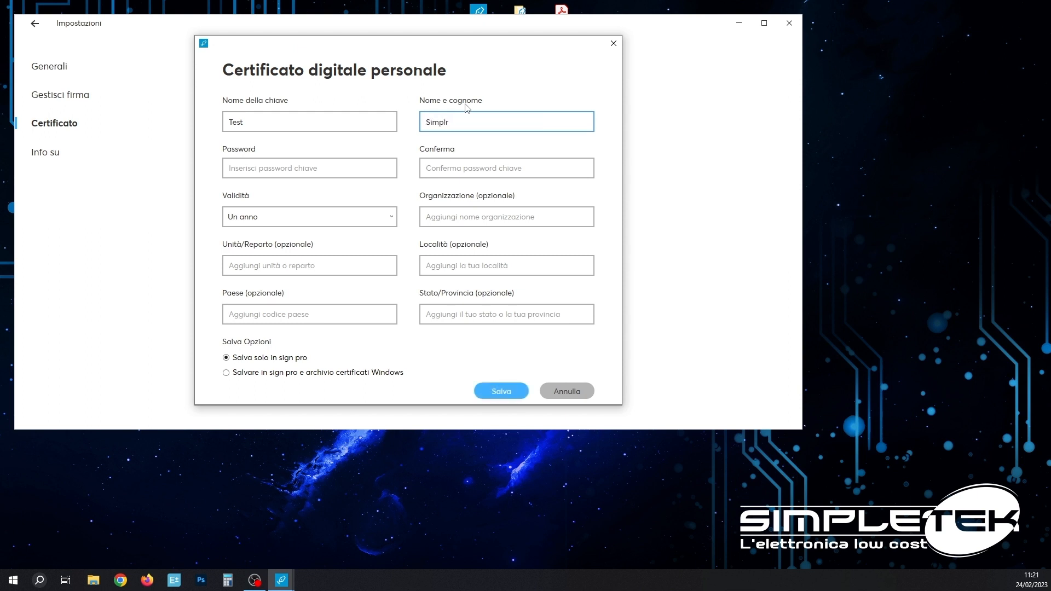
{"action": "type", "text": "etek"}
{"action": "left_click", "coordinate": [317, 164]}
{"action": "type", "text": "••••"}
{"action": "left_click", "coordinate": [441, 163]}
{"action": "type", "text": "••••"}
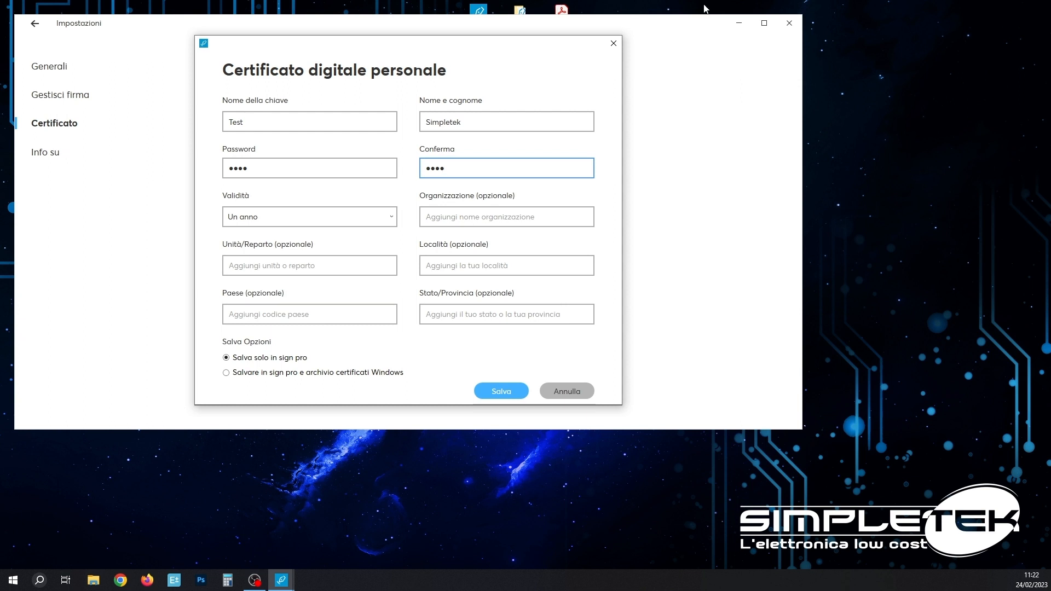
{"action": "left_click", "coordinate": [507, 392]}
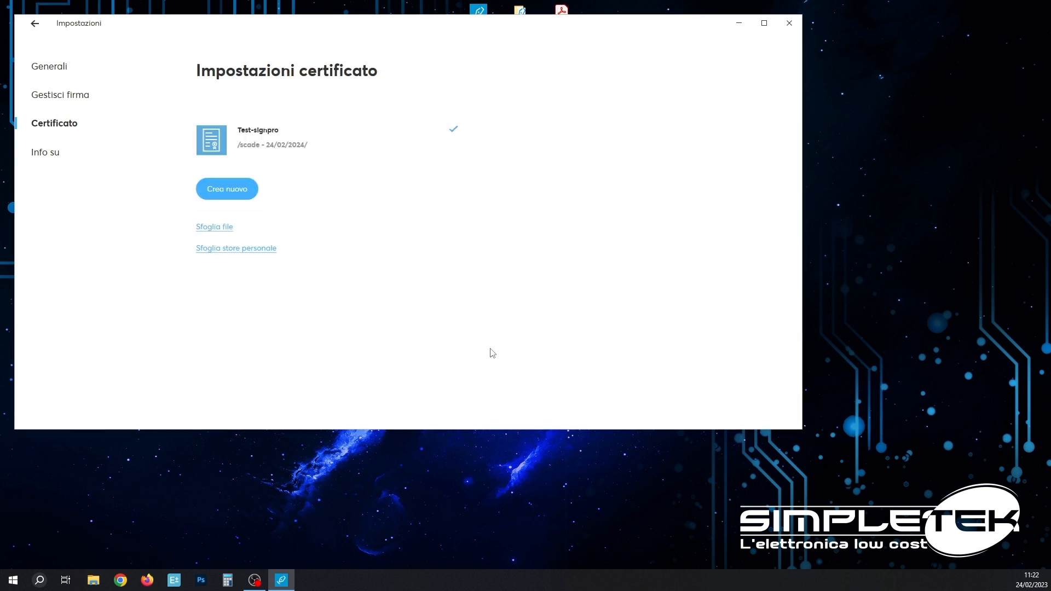